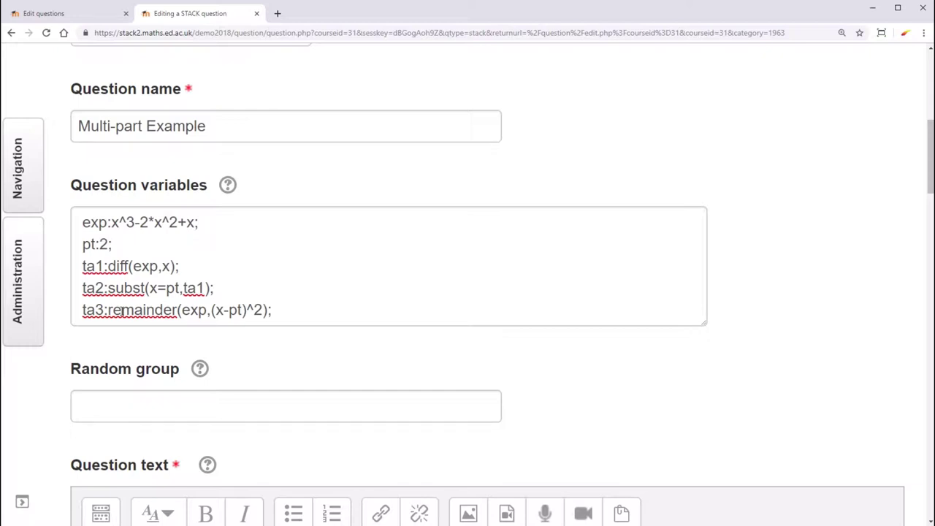
# - Move the ans1 input and validation placeholders from below the question text to the end of each of the three numbered parts
pyautogui.scroll(-4, 121, 310)
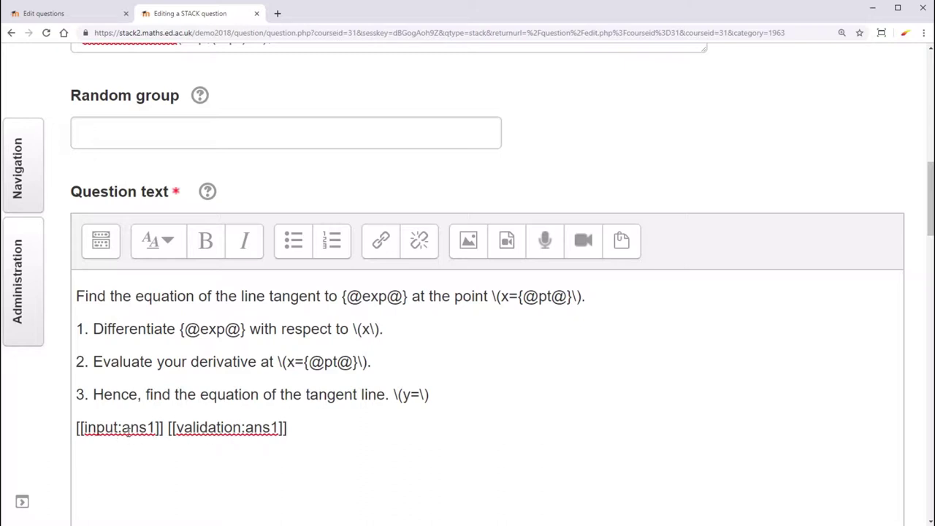
pyautogui.moveTo(301, 437); pyautogui.dragTo(68, 442)
pyautogui.hotkey('ctrl', 'x')
pyautogui.click(416, 329)
pyautogui.hotkey('ctrl', 'v')
pyautogui.click(416, 367)
pyautogui.hotkey('ctrl', 'v')
pyautogui.click(476, 402)
pyautogui.hotkey('ctrl', 'v')
# - Renumber the input and validation placeholders to ans2 in part 2 and ans3 in part 3
pyautogui.click(455, 361)
pyautogui.press('BackSpace')
pyautogui.write('2')
pyautogui.click(578, 361)
pyautogui.press('BackSpace')
pyautogui.write('2')
pyautogui.click(513, 394)
pyautogui.press('BackSpace')
pyautogui.write('3')
pyautogui.click(636, 395)
pyautogui.press('BackSpace')
pyautogui.write('3')
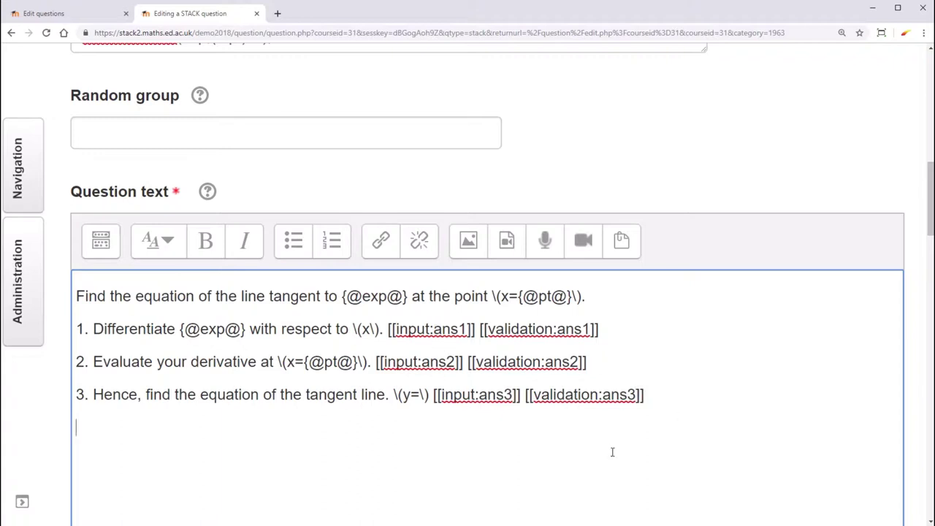
# - Cut the feedback placeholder from its field below and paste a copy into the question text after each of the three parts
pyautogui.scroll(-4, 612, 452)
pyautogui.scroll(-1, 612, 452)
pyautogui.scroll(-1, 612, 452)
pyautogui.moveTo(229, 430); pyautogui.dragTo(76, 438)
pyautogui.hotkey('ctrl', 'x')
pyautogui.scroll(4, 303, 326)
pyautogui.click(620, 209)
pyautogui.hotkey('ctrl', 'v')
pyautogui.hotkey('ctrl', 'v')
pyautogui.click(671, 274)
pyautogui.hotkey('ctrl', 'v')
# - Renumber the feedback placeholders of parts 2 and 3 to prt2 and prt3
pyautogui.press('BackSpace')
pyautogui.write('2')
pyautogui.click(750, 269)
pyautogui.press('BackSpace')
pyautogui.write('3')
# - Verify the question text and update the form to generate the new inputs and response trees
pyautogui.scroll(-20, 782, 267)
pyautogui.click(211, 139)
pyautogui.scroll(-10, 356, 241)
pyautogui.scroll(-10, 419, 351)
pyautogui.scroll(-10, 419, 350)
# - Set the model answer of input ans1 to ta1
pyautogui.click(141, 208)
pyautogui.click(149, 282)
pyautogui.click(154, 338)
pyautogui.scroll(-1, 157, 343)
pyautogui.click(183, 357)
pyautogui.scroll(-1, 166, 363)
pyautogui.click(160, 362)
pyautogui.scroll(-1, 157, 364)
pyautogui.click(151, 382)
pyautogui.scroll(1, 94, 95)
pyautogui.click(95, 95)
pyautogui.click(170, 322)
pyautogui.write('ta1')
# - Set the model answer of input ans2 to ta2
pyautogui.scroll(-5, 176, 335)
pyautogui.scroll(-10, 173, 335)
pyautogui.click(130, 365)
pyautogui.scroll(-1, 185, 422)
pyautogui.click(169, 464)
pyautogui.write('ta2')
pyautogui.click(323, 479)
# - Set the model answer of input ans3 to ta3
pyautogui.scroll(-5, 324, 480)
pyautogui.scroll(-10, 323, 479)
pyautogui.scroll(-1, 299, 428)
pyautogui.click(150, 419)
pyautogui.scroll(-5, 262, 444)
pyautogui.click(196, 229)
pyautogui.write('ta3')
pyautogui.click(371, 451)
# - In node 1 of response tree prt1, compare the student answer ans1 with the teacher answer ta1
pyautogui.scroll(-10, 372, 450)
pyautogui.scroll(-6, 372, 451)
pyautogui.click(312, 355)
pyautogui.scroll(-6, 404, 398)
pyautogui.scroll(-5, 406, 400)
pyautogui.click(477, 333)
pyautogui.write('an')
pyautogui.press('Tab')
pyautogui.write('ta1')
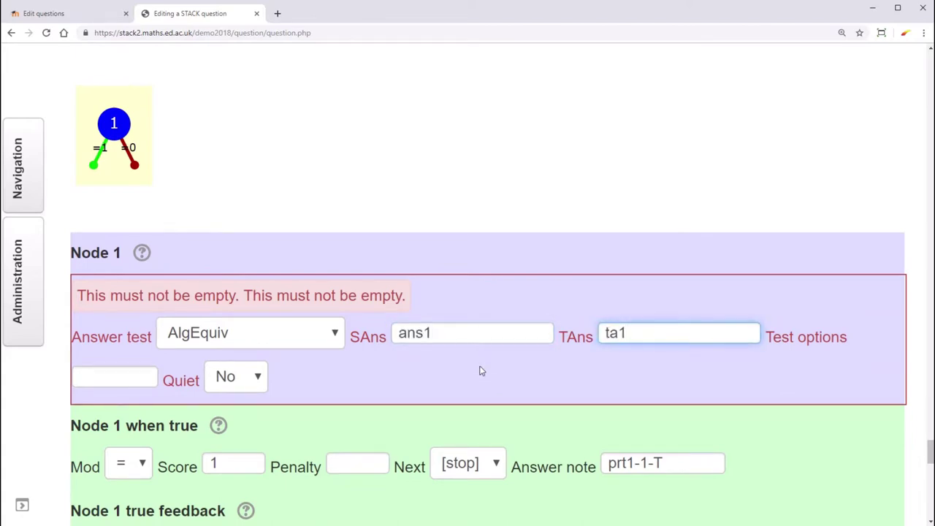
# - In node 1 of response tree prt2, compare the student answer ans2 with the teacher answer ta2
pyautogui.scroll(-8, 480, 371)
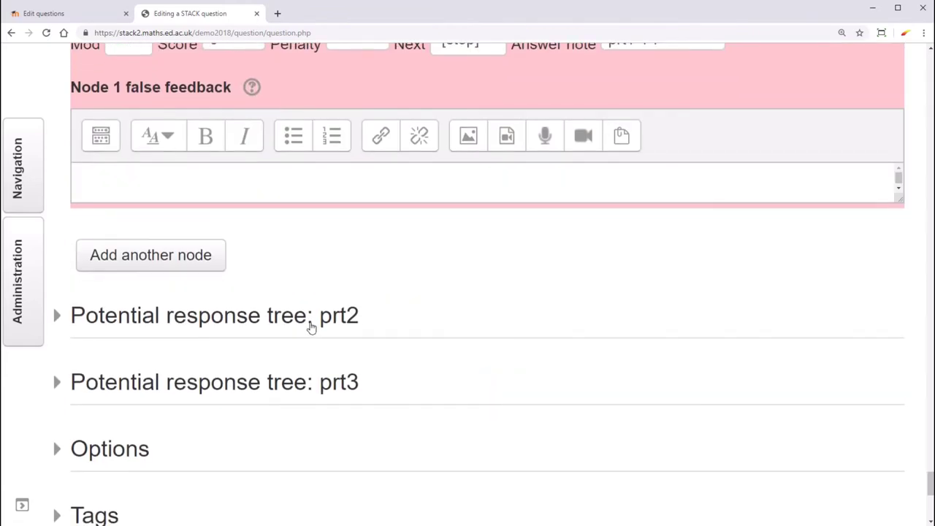
pyautogui.click(311, 327)
pyautogui.scroll(-8, 488, 414)
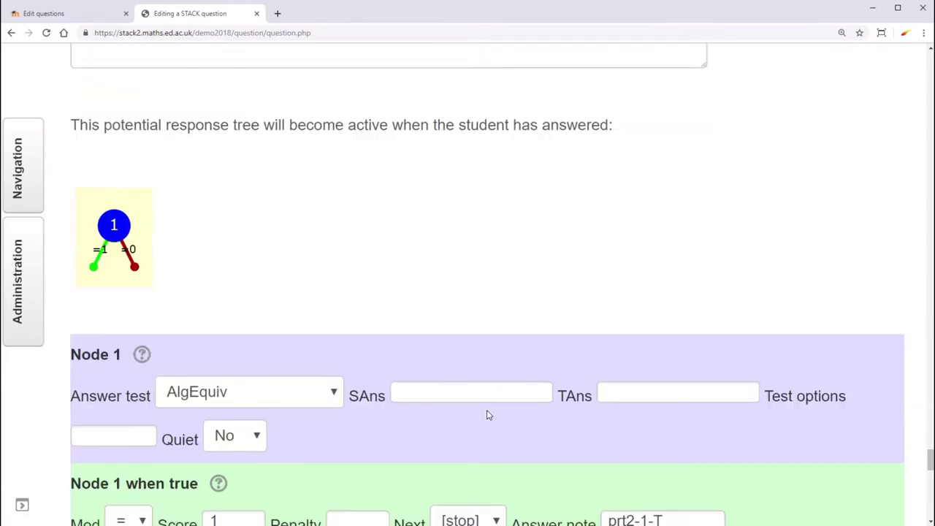
pyautogui.click(465, 392)
pyautogui.write('ans2')
pyautogui.click(624, 391)
pyautogui.write('ta2')
# - In node 1 of response tree prt3, compare the student answer ans3 with the teacher answer ta3
pyautogui.scroll(-10, 569, 432)
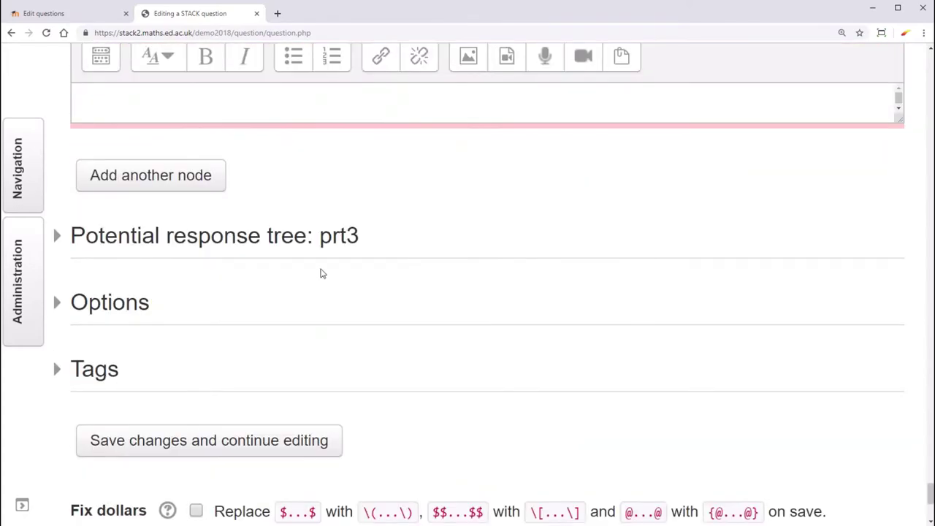
pyautogui.click(300, 241)
pyautogui.scroll(-3, 520, 379)
pyautogui.scroll(-5, 521, 380)
pyautogui.click(499, 376)
pyautogui.write('and3')
pyautogui.press('Left')
pyautogui.press('BackSpace')
pyautogui.write('s')
pyautogui.click(584, 387)
pyautogui.write('ta3')
pyautogui.click(612, 330)
# - Save the question while staying in the editor, then preview it in an enlarged window
pyautogui.scroll(-8, 612, 331)
pyautogui.scroll(-3, 417, 409)
pyautogui.click(296, 376)
pyautogui.scroll(-20, 553, 446)
pyautogui.click(380, 142)
pyautogui.moveTo(680, 234); pyautogui.dragTo(130, 32)
pyautogui.moveTo(475, 383); pyautogui.dragTo(895, 511)
# - Test part 1 in the preview by submitting the answer 555, then return to the question editor
pyautogui.click(588, 208)
pyautogui.write('555')
pyautogui.scroll(-1, 488, 371)
pyautogui.click(267, 486)
pyautogui.click(831, 30)
# - Change the teacher answer in node 1 of response tree prt2 to subst(x=pt,ans1)
pyautogui.scroll(6, 512, 351)
pyautogui.scroll(2, 512, 351)
pyautogui.click(329, 341)
pyautogui.scroll(-9, 329, 341)
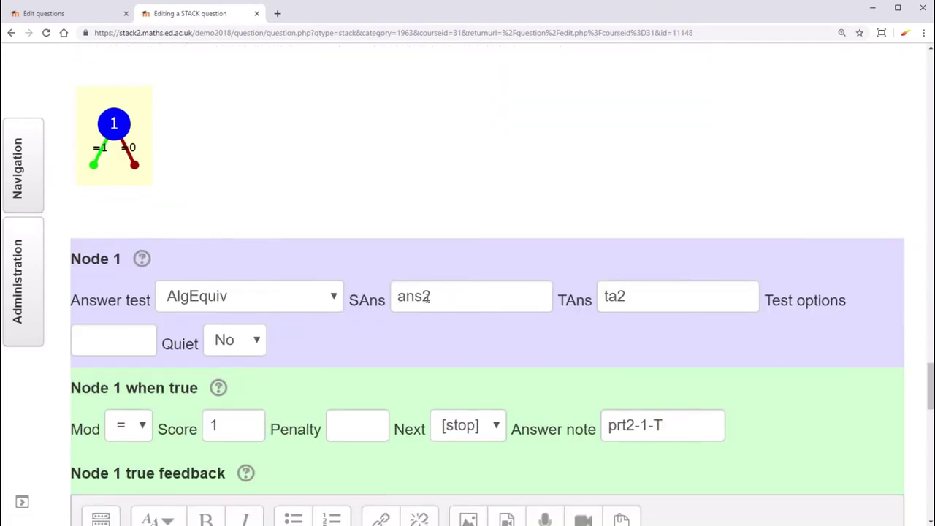
pyautogui.doubleClick(641, 300)
pyautogui.write('subst(x=pt,ans1)')
# - Add a second node to response tree prt2 and make node 1's true branch continue to Node 2
pyautogui.scroll(-5, 547, 343)
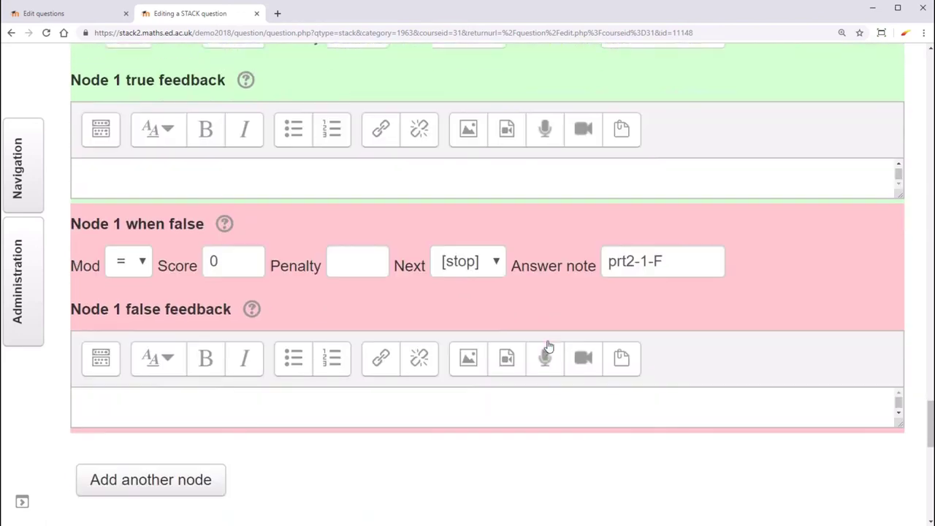
pyautogui.scroll(-1, 547, 343)
pyautogui.click(209, 396)
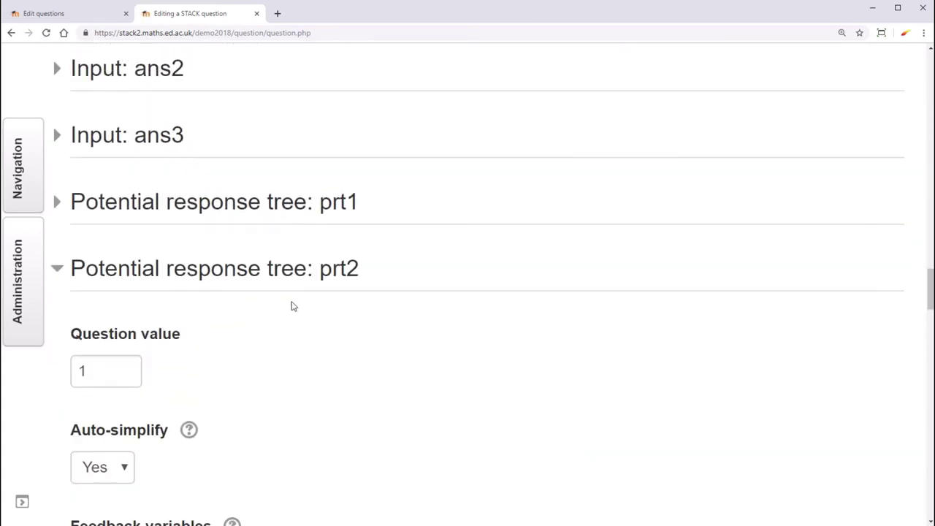
pyautogui.scroll(-10, 313, 353)
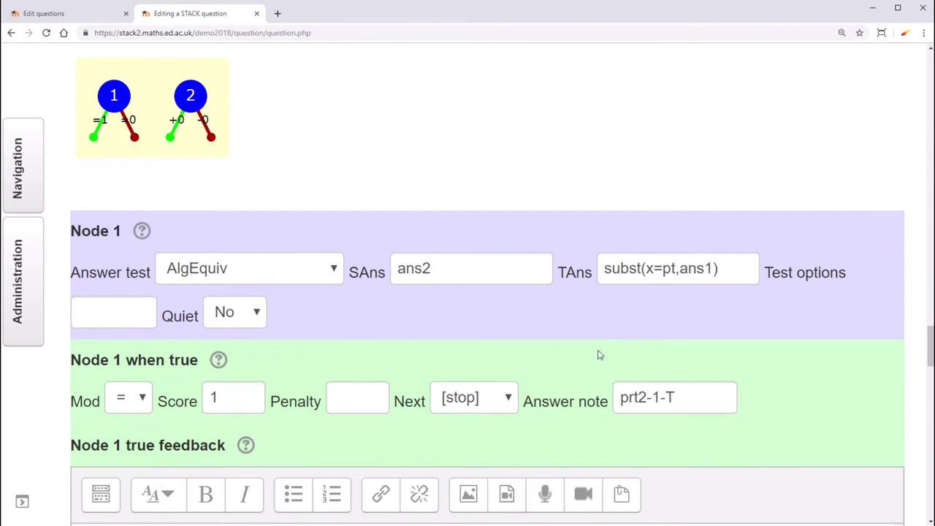
pyautogui.scroll(-1, 597, 355)
pyautogui.click(497, 351)
pyautogui.click(474, 401)
# - In node 2 of prt2, compare the student answer ans1 with the teacher answer ta1
pyautogui.scroll(-5, 474, 402)
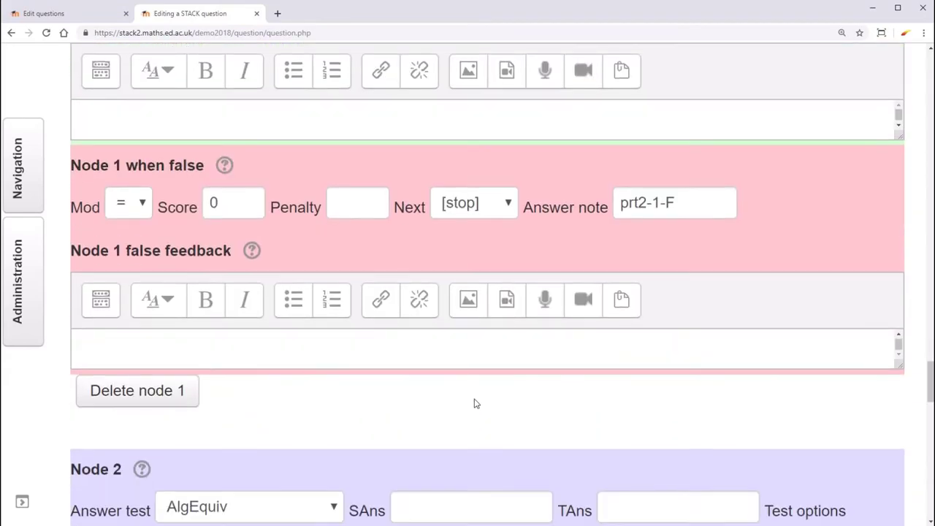
pyautogui.scroll(-2, 475, 403)
pyautogui.click(471, 404)
pyautogui.write('ans1')
pyautogui.press('Tab')
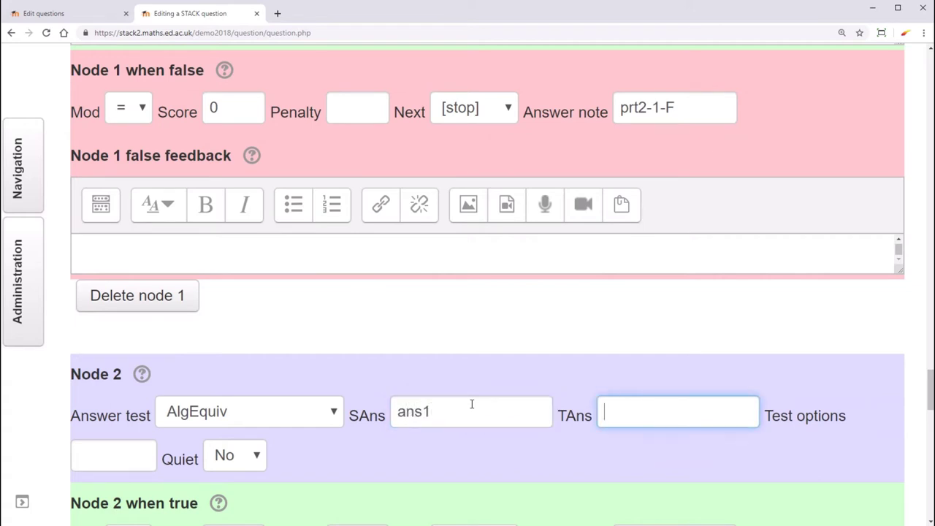
pyautogui.write('ta1')
pyautogui.click(447, 367)
# - Write node 2's false feedback: "Your answer to this part is correct, however you have got part 1 wrong! Please try both parts again!"
pyautogui.scroll(-3, 447, 368)
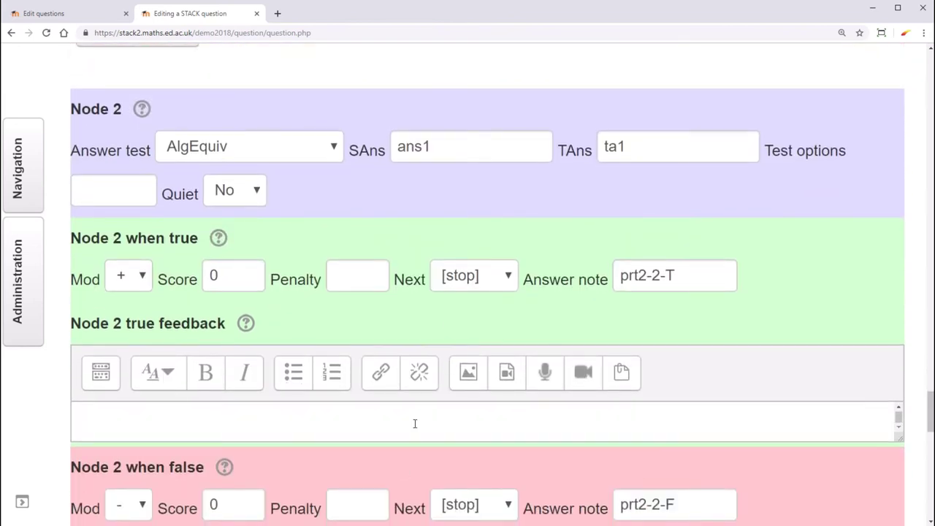
pyautogui.scroll(-3, 415, 423)
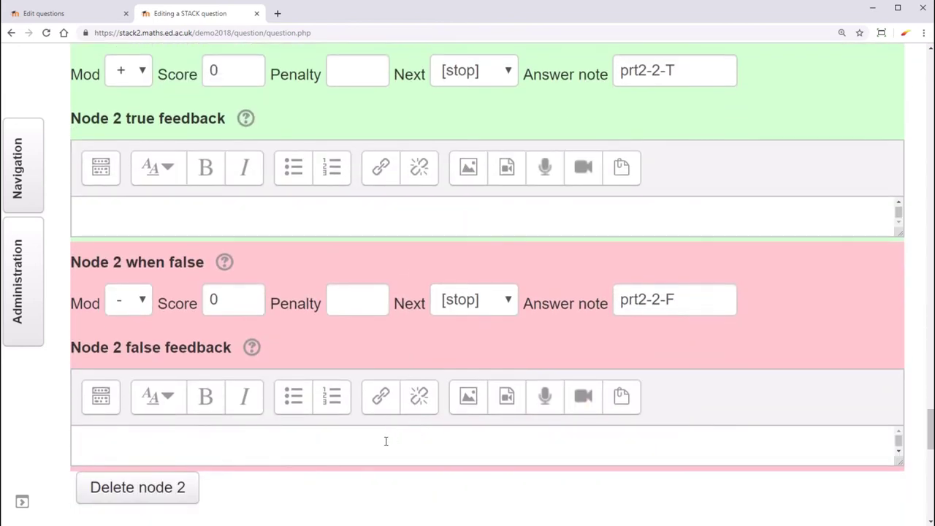
pyautogui.click(385, 440)
pyautogui.write('Your answer to thi')
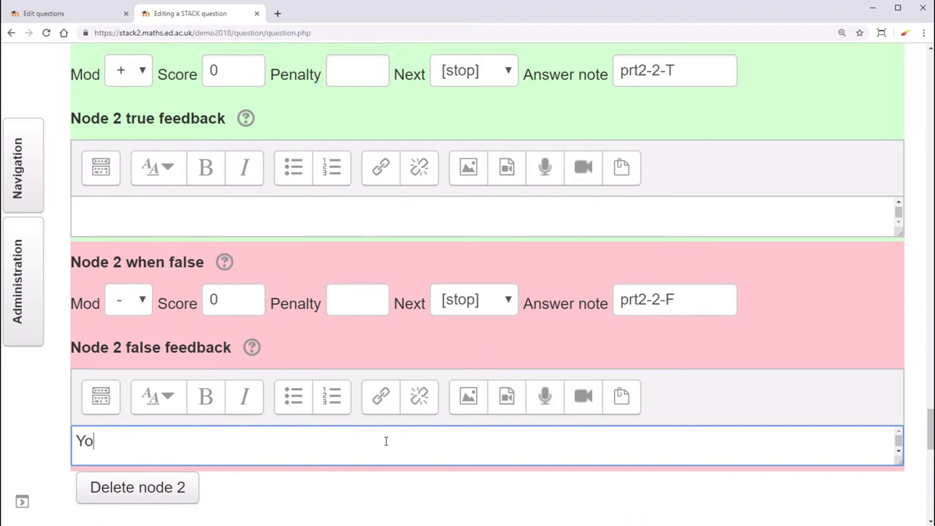
pyautogui.write('s part is correct, however you have got part 1 wrong! Please try both parts again!')
pyautogui.click(411, 490)
# - Save the edited response tree and preview the question again
pyautogui.scroll(-7, 411, 490)
pyautogui.click(279, 458)
pyautogui.click(380, 142)
# - Test the follow-through marking in the preview by submitting x for part 1 and 2 for part 2
pyautogui.click(568, 206)
pyautogui.write('x')
pyautogui.click(513, 413)
pyautogui.write('2')
pyautogui.scroll(-2, 436, 375)
pyautogui.scroll(-2, 437, 375)
pyautogui.click(247, 365)
pyautogui.scroll(1, 429, 109)
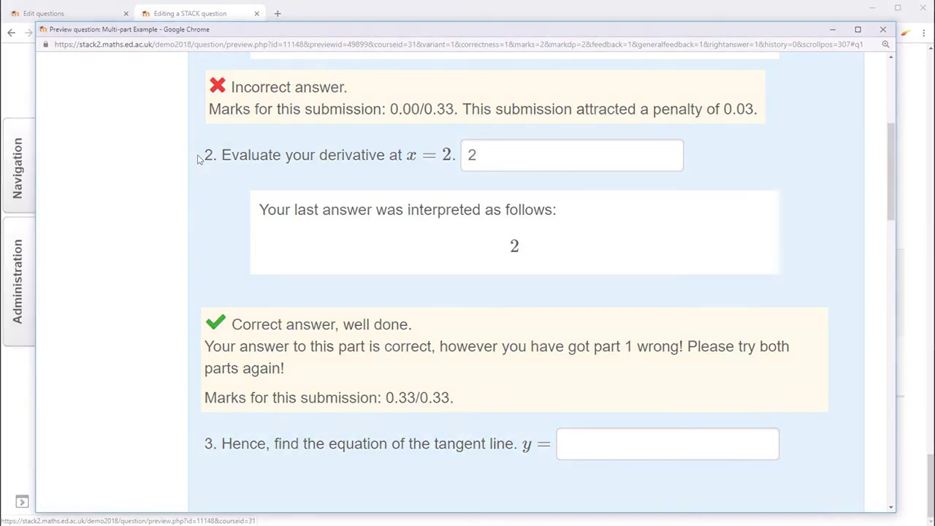